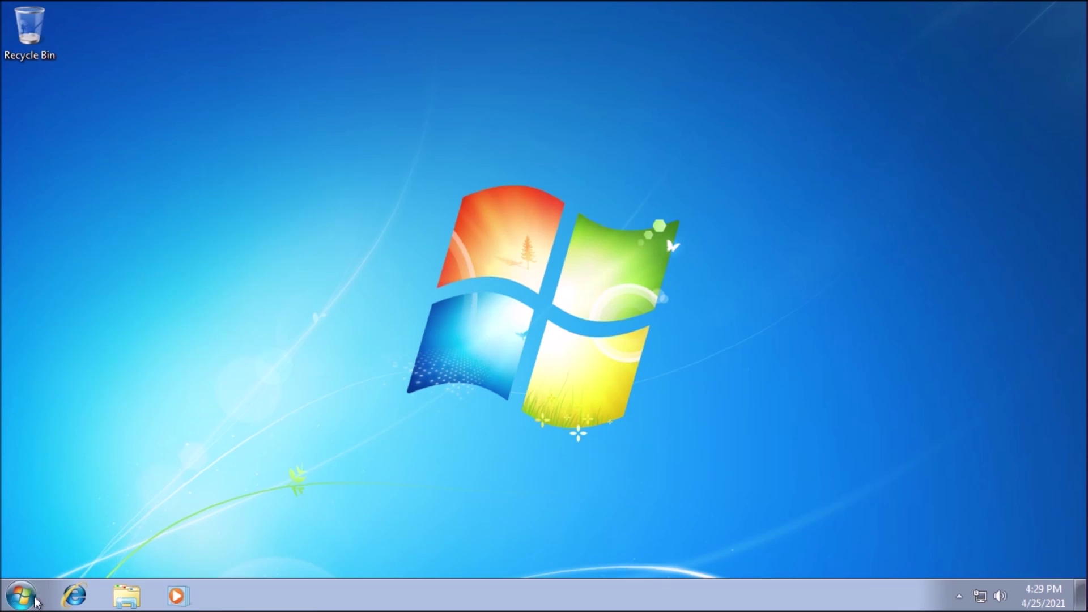
Search the Start menu for 'windows up' and open Windows Update, which reports error 80072EFE.
left_click(26, 601)
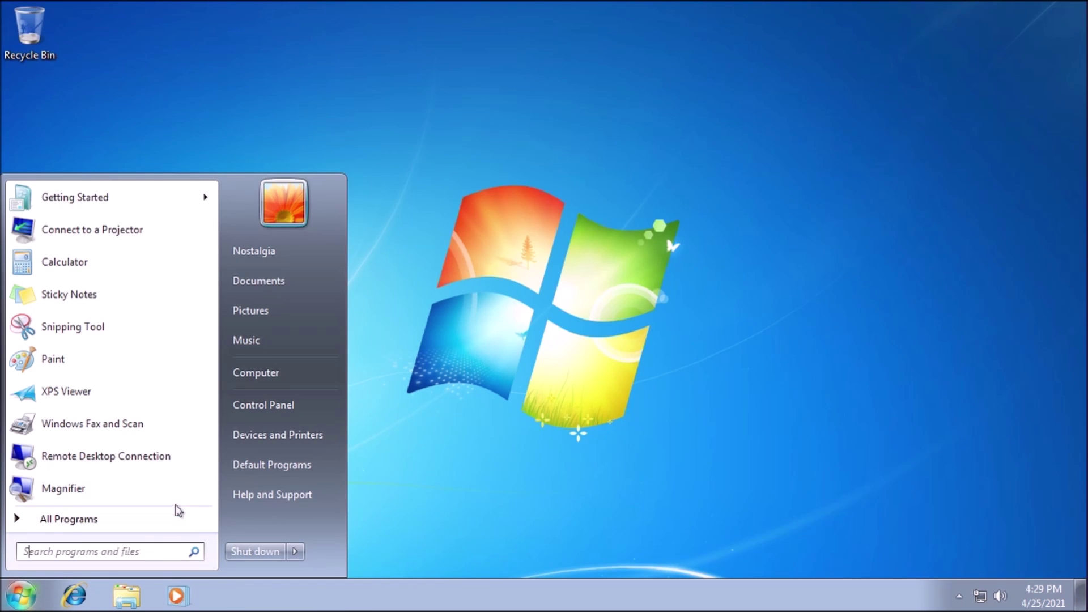
type("windows up")
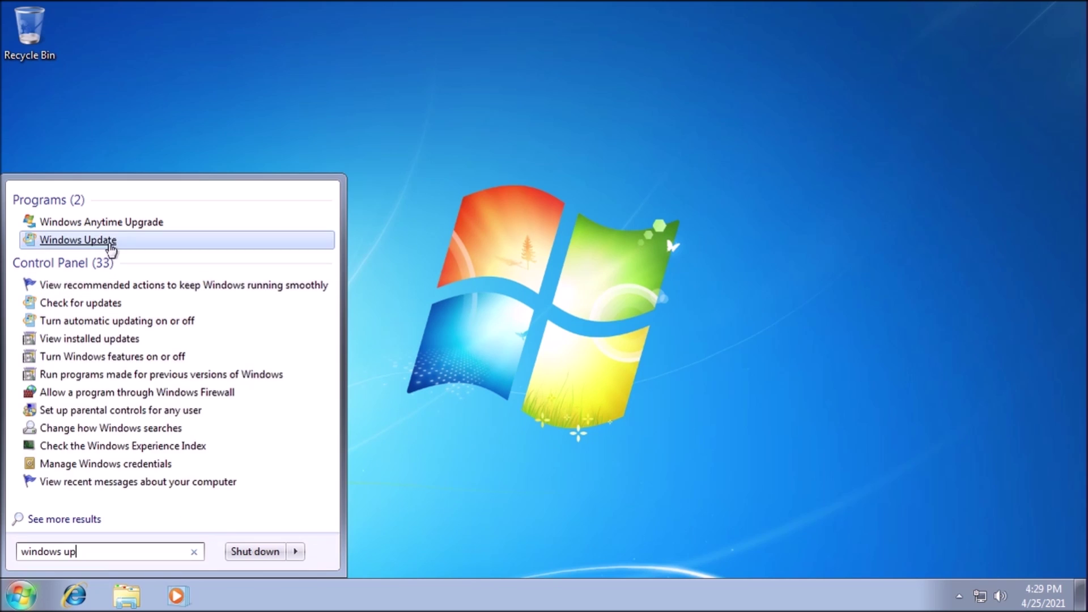
left_click(112, 243)
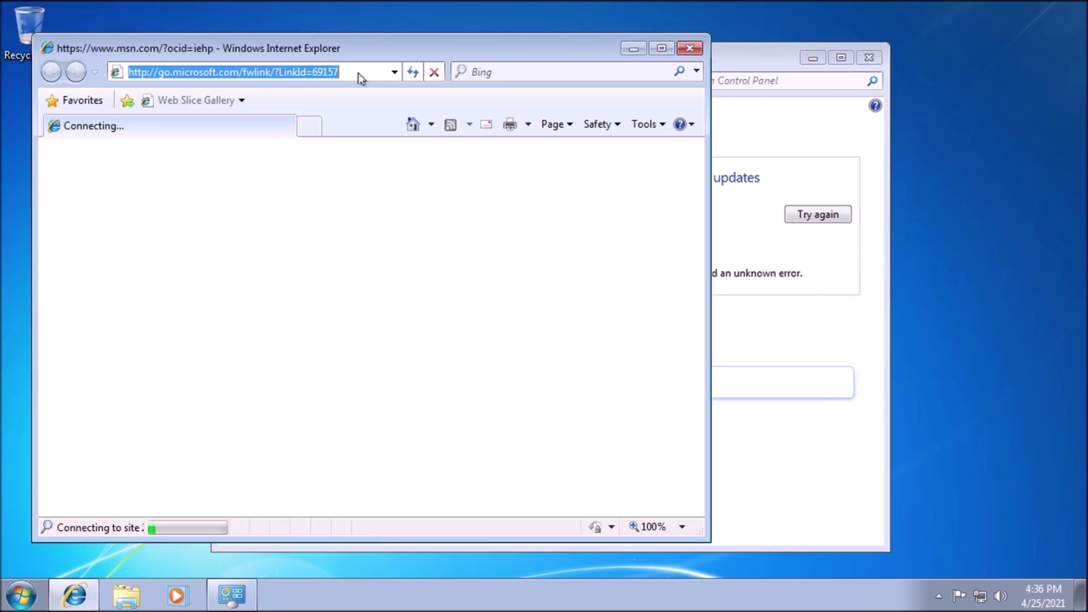
Load google.com/chrome in Internet Explorer 8, choosing Ask me later for the IE8 setup.
right_click(359, 75)
left_click(396, 149)
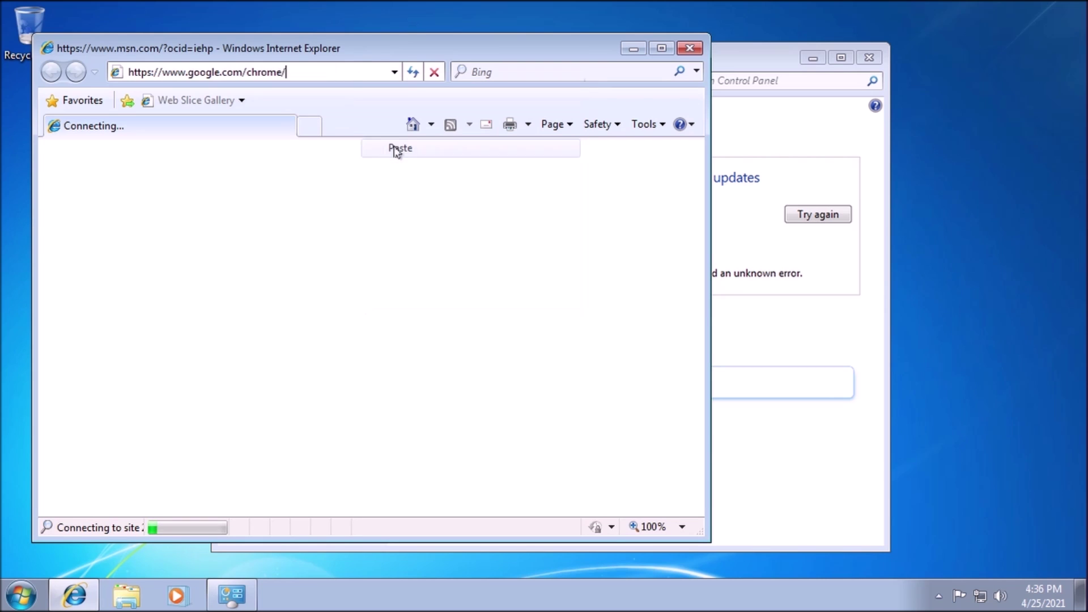
key("Return")
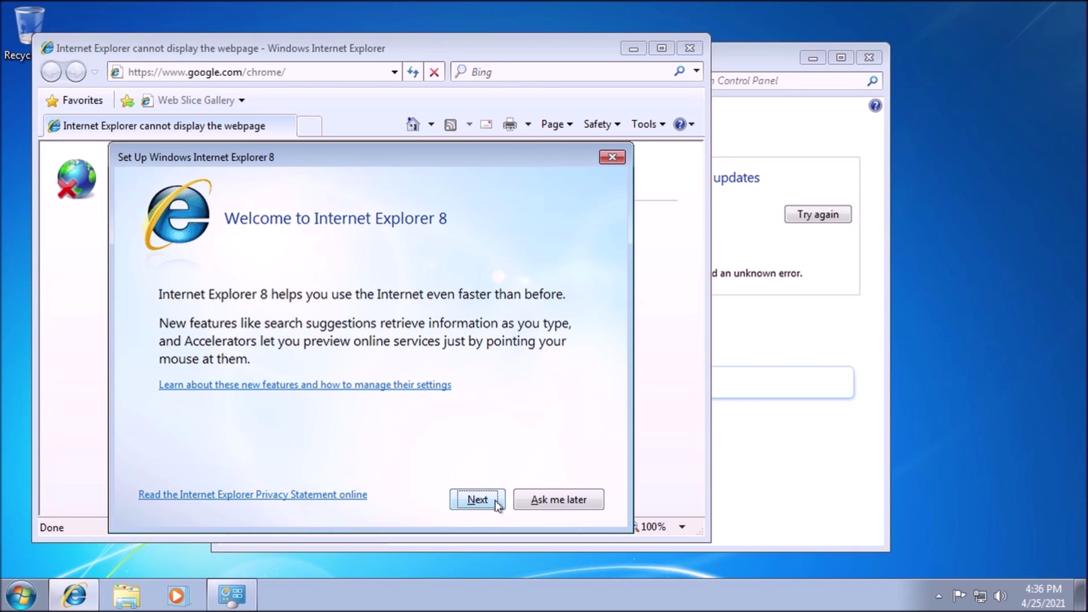
left_click(526, 501)
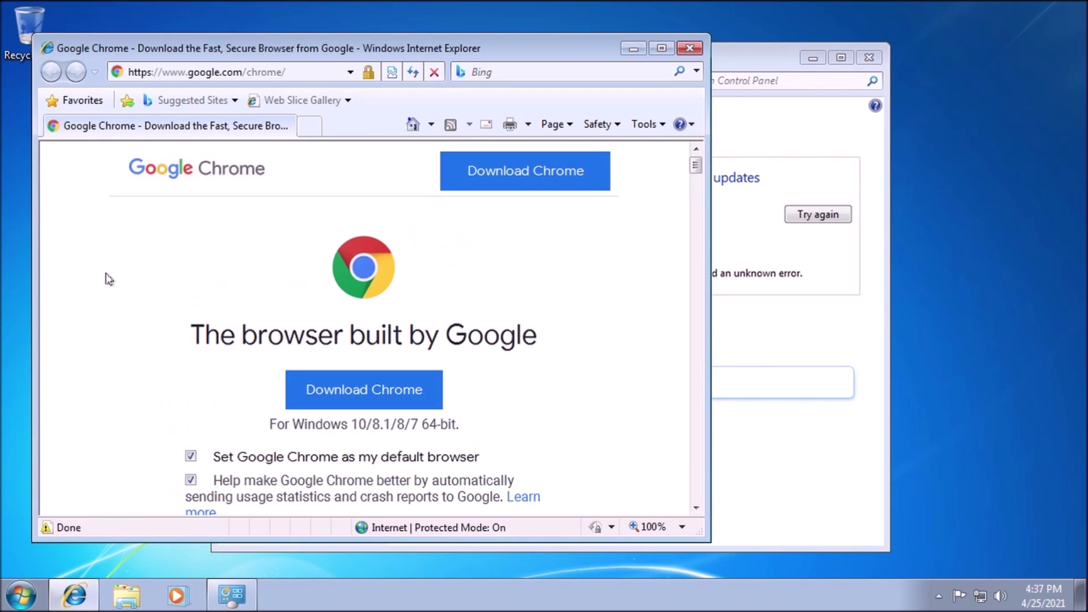
Download and run ChromeSetup.exe, then load the Microsoft Download Center update page in Chrome.
left_click(393, 385)
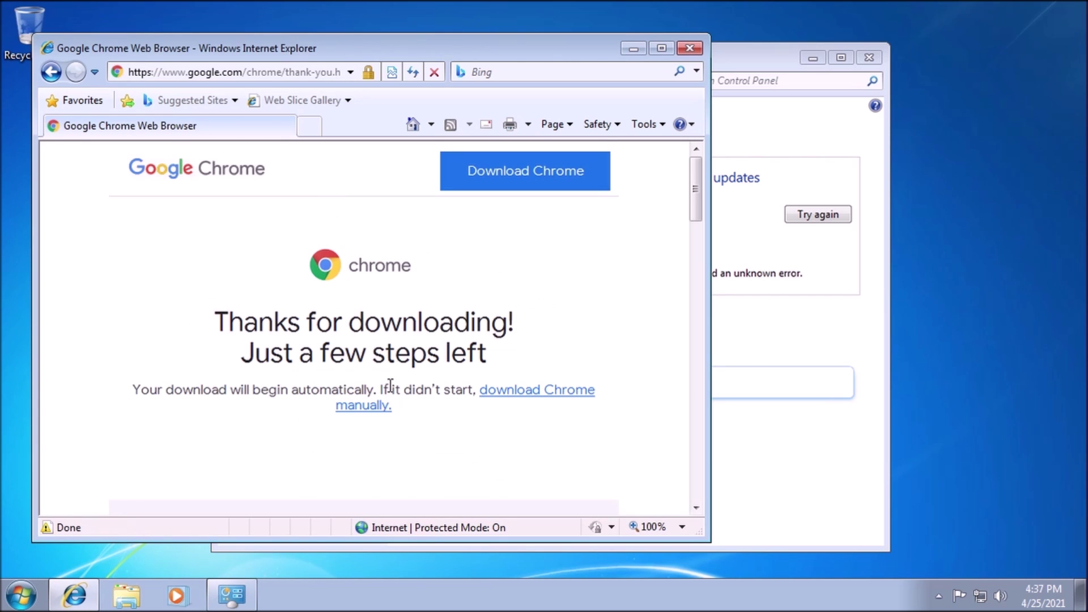
left_click(518, 396)
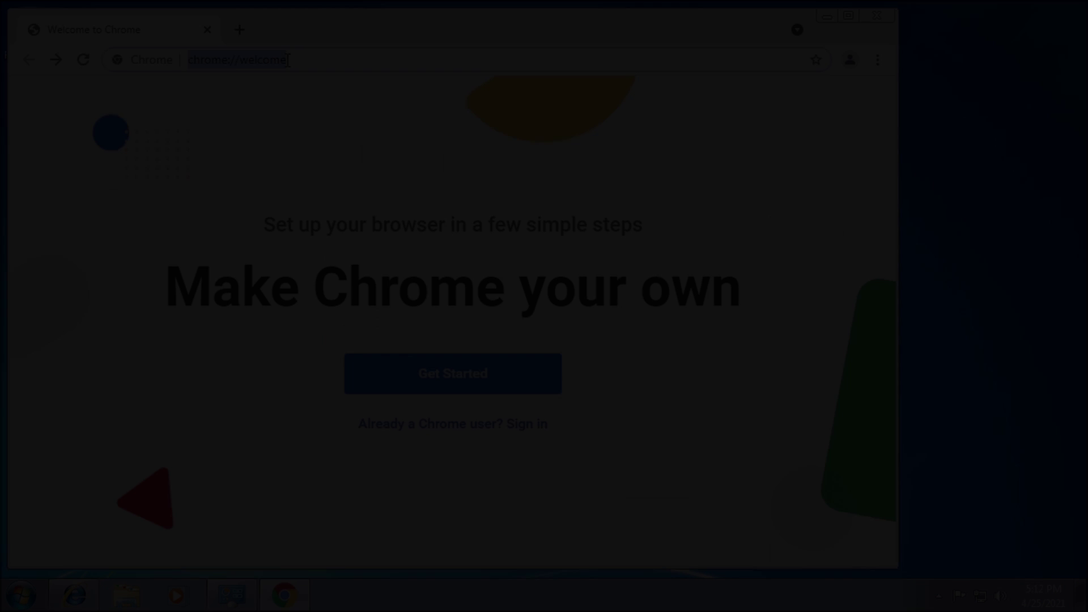
right_click(286, 59)
left_click(409, 168)
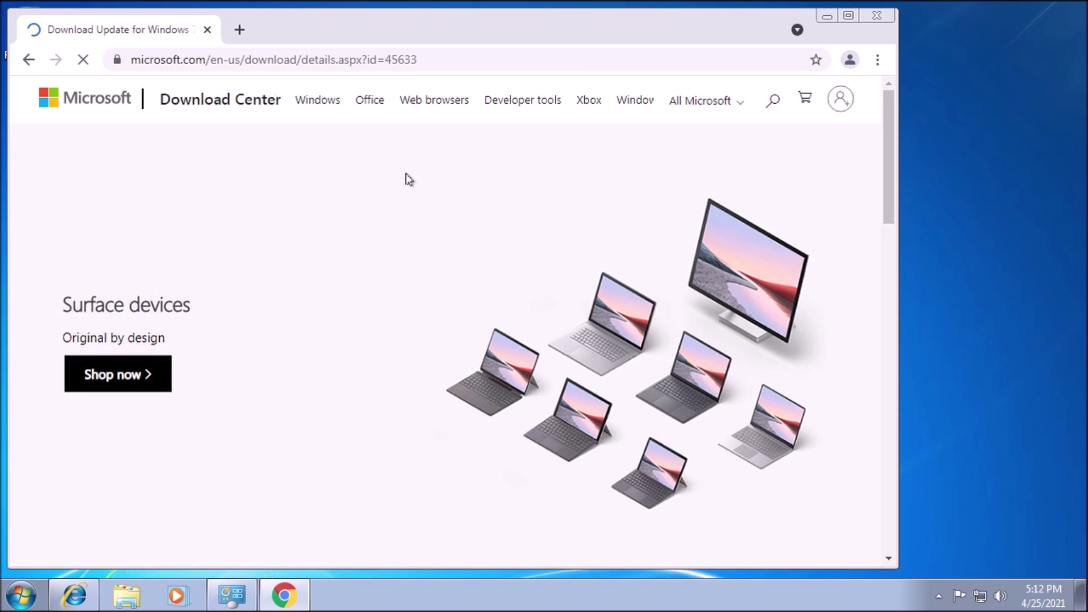
Download the Windows 7 x64 update KB3004394 and confirm its installation with Yes.
scroll(428, 201, "down", 2)
scroll(428, 201, "down", 7)
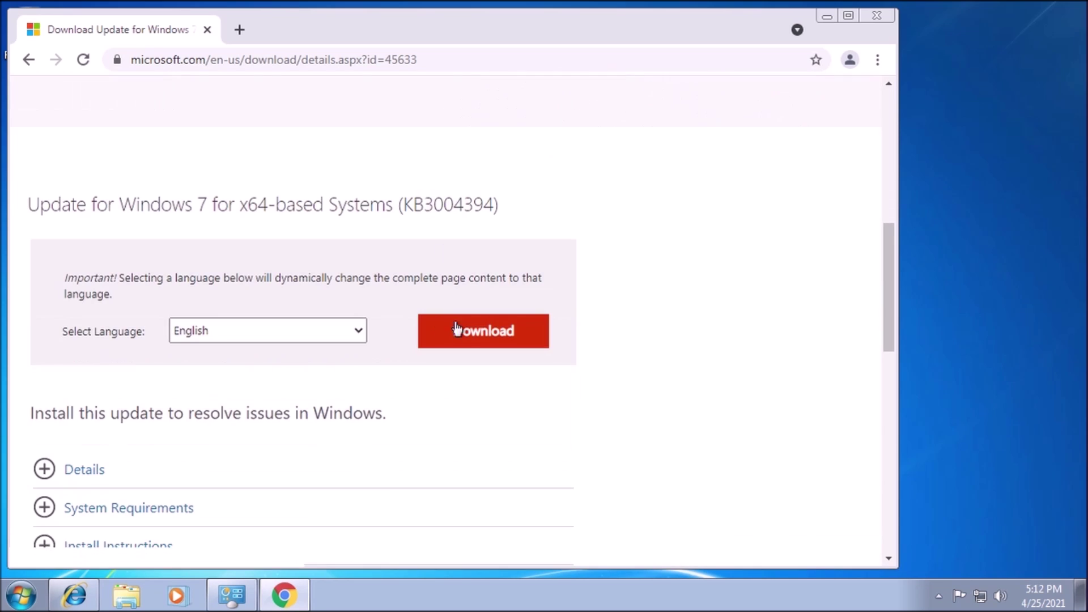
left_click(462, 332)
scroll(434, 212, "down", 5)
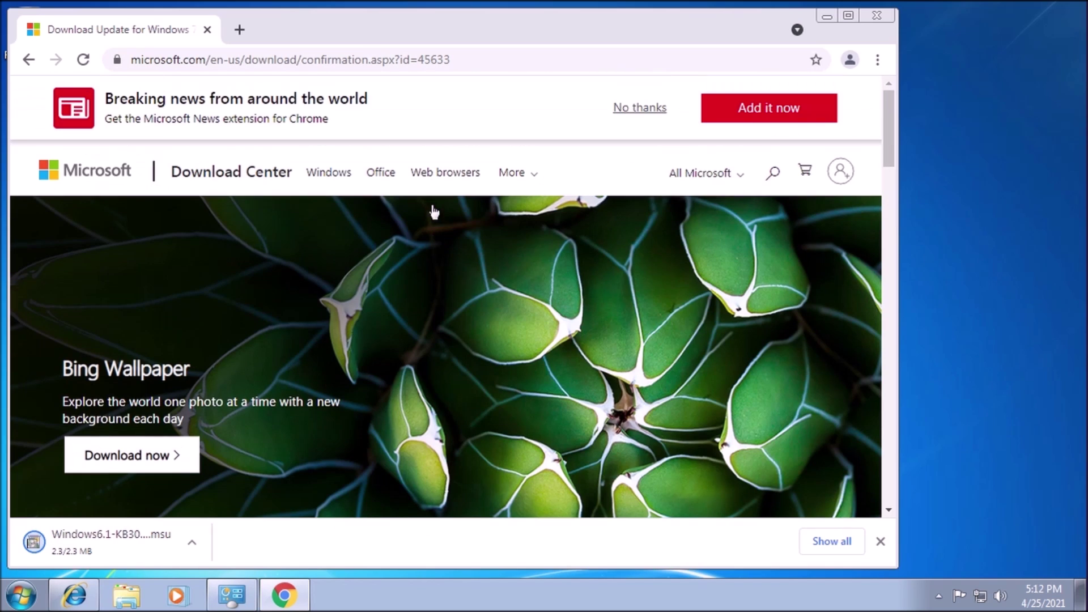
left_click(116, 540)
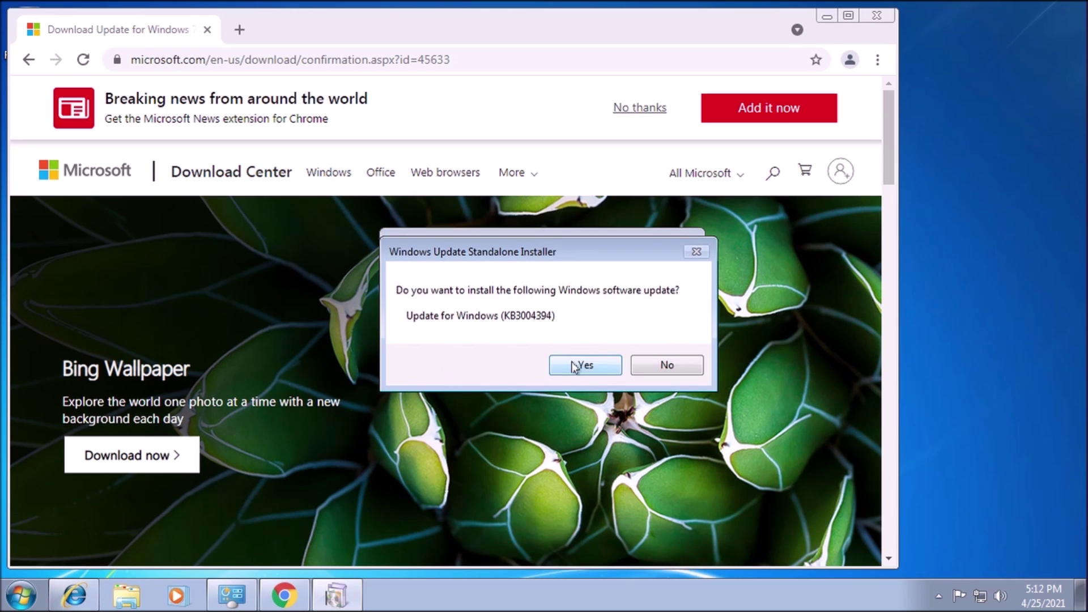
left_click(580, 365)
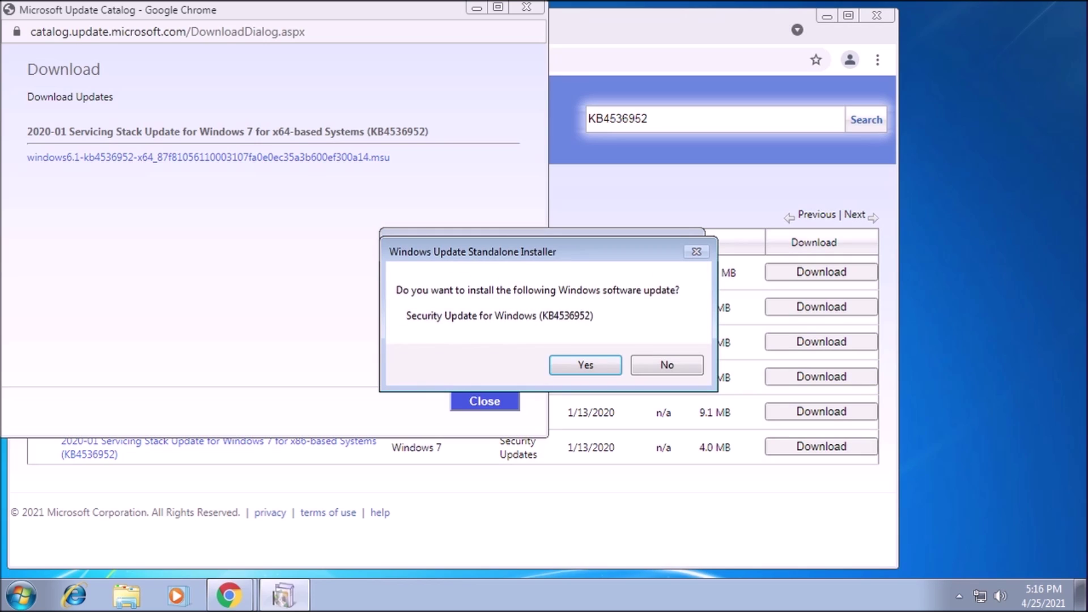
Confirm installing the KB4536952 servicing stack update in the Standalone Installer.
left_click(586, 366)
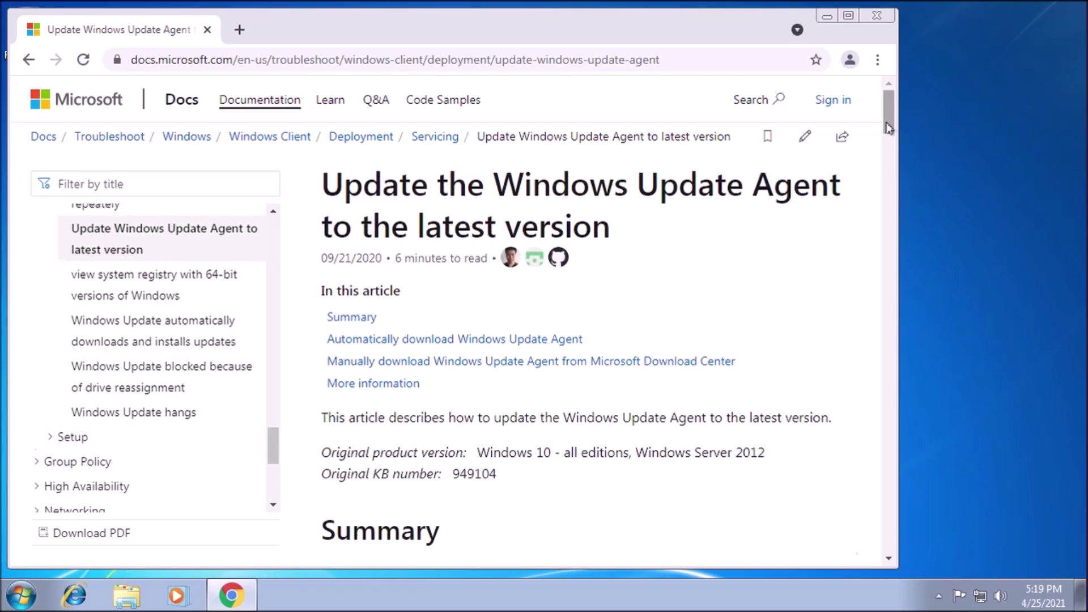
Download the Windows 7 SP1 x64 Windows Update Agent package and open it.
left_click_drag(889, 127, 867, 297)
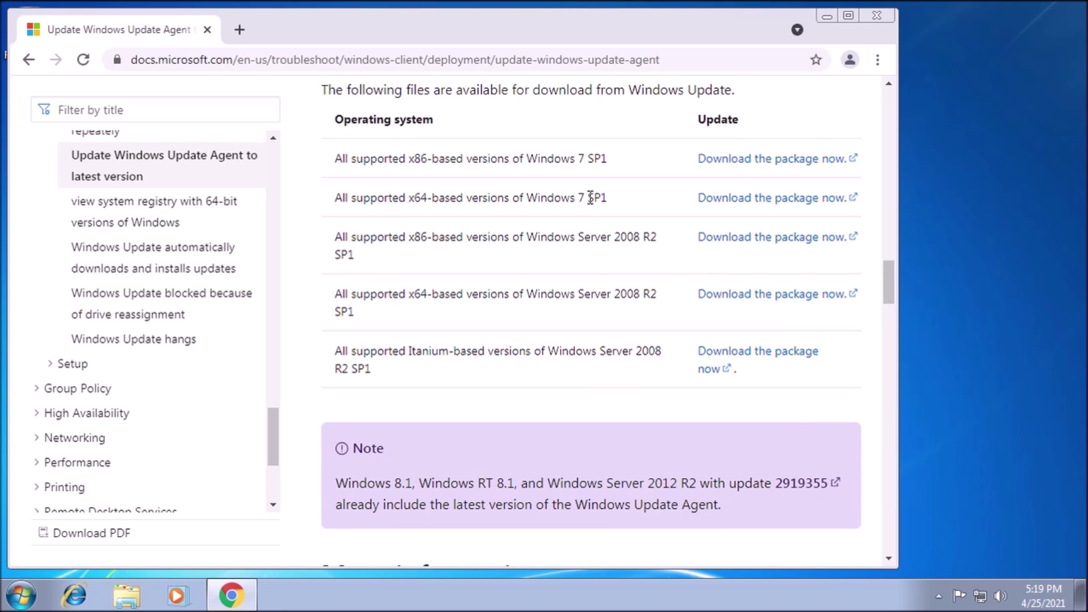
left_click(736, 198)
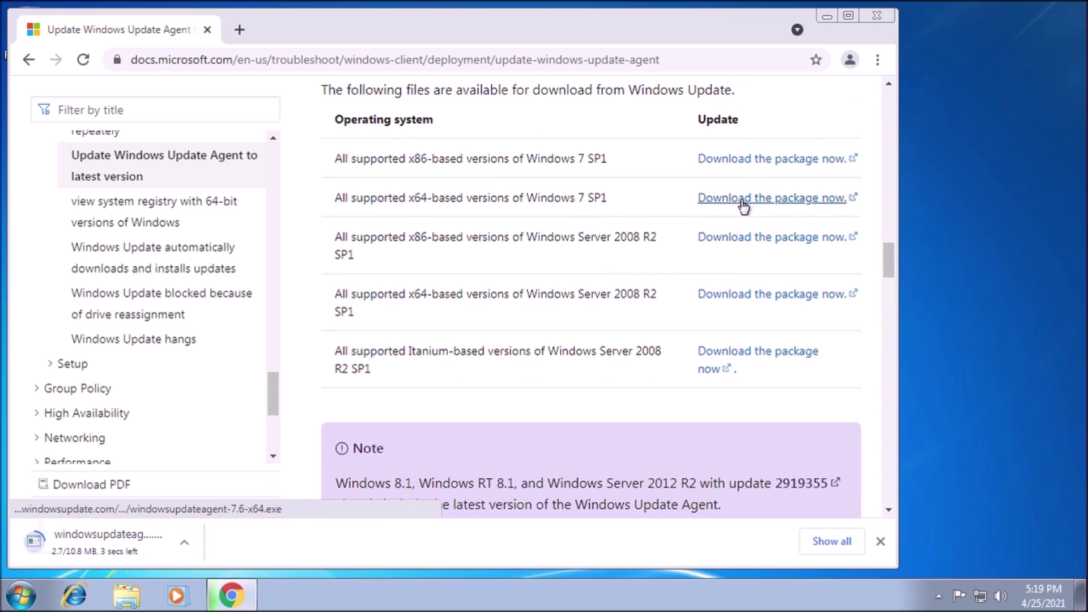
left_click(144, 541)
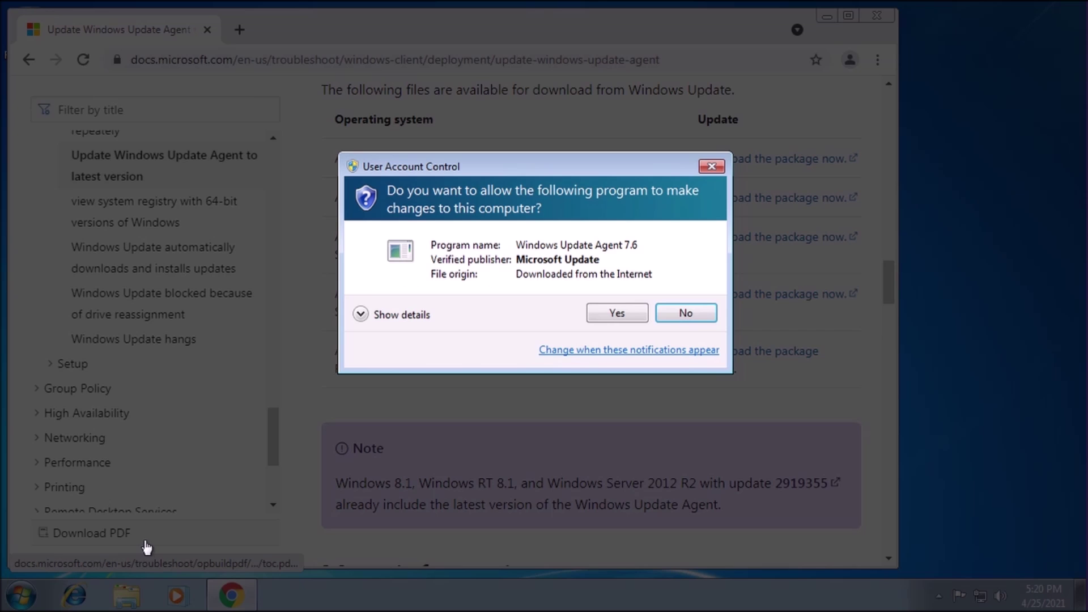
Allow the installer to run, accept the license terms and install the Windows Update Agent.
left_click(623, 317)
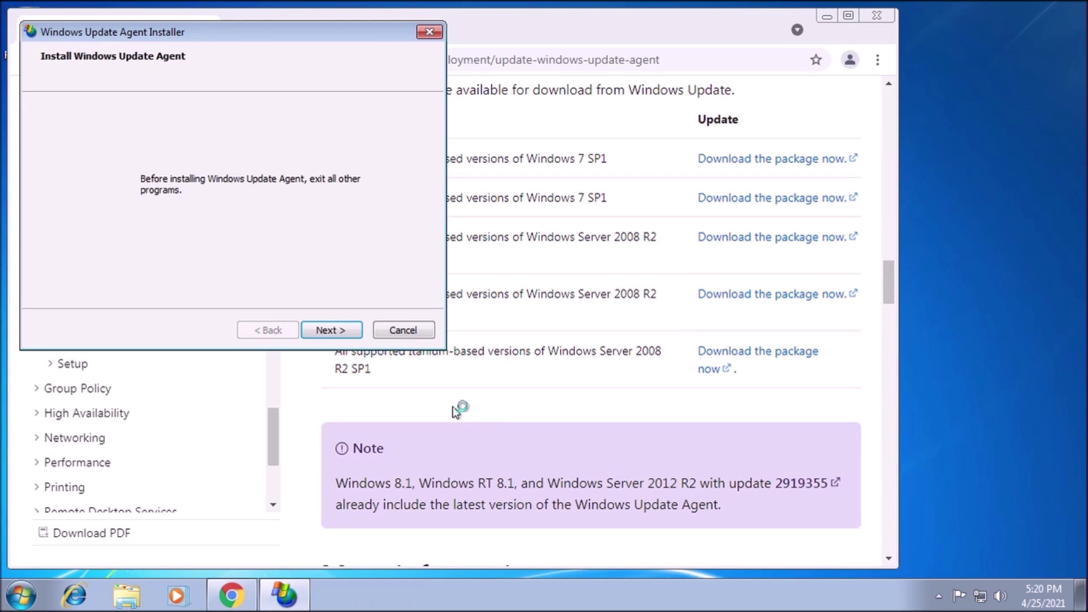
left_click(331, 330)
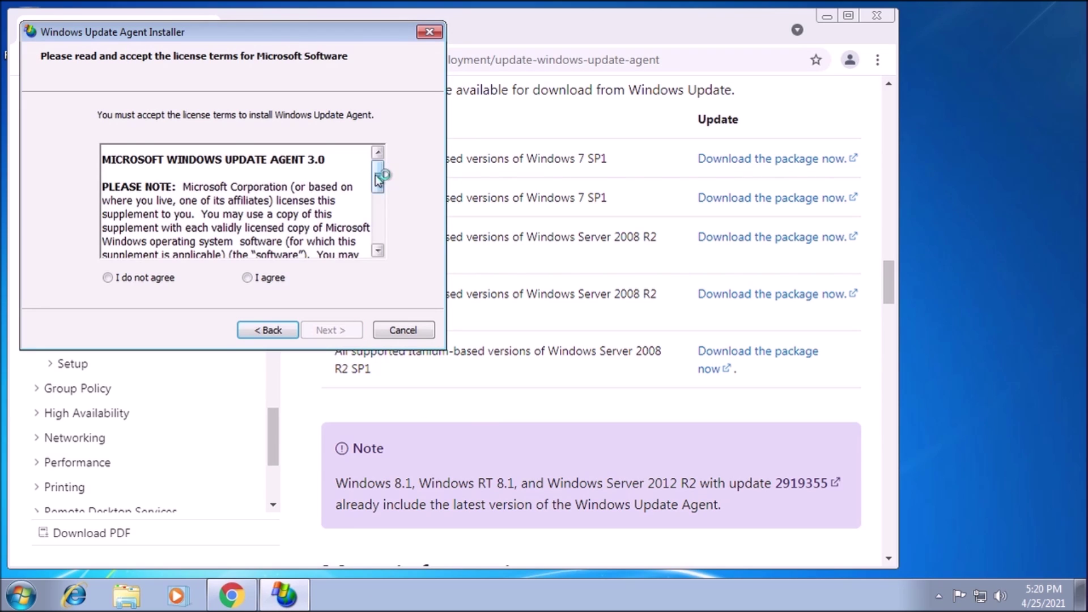
scroll(380, 250, "down", 5)
left_click(247, 277)
left_click(331, 329)
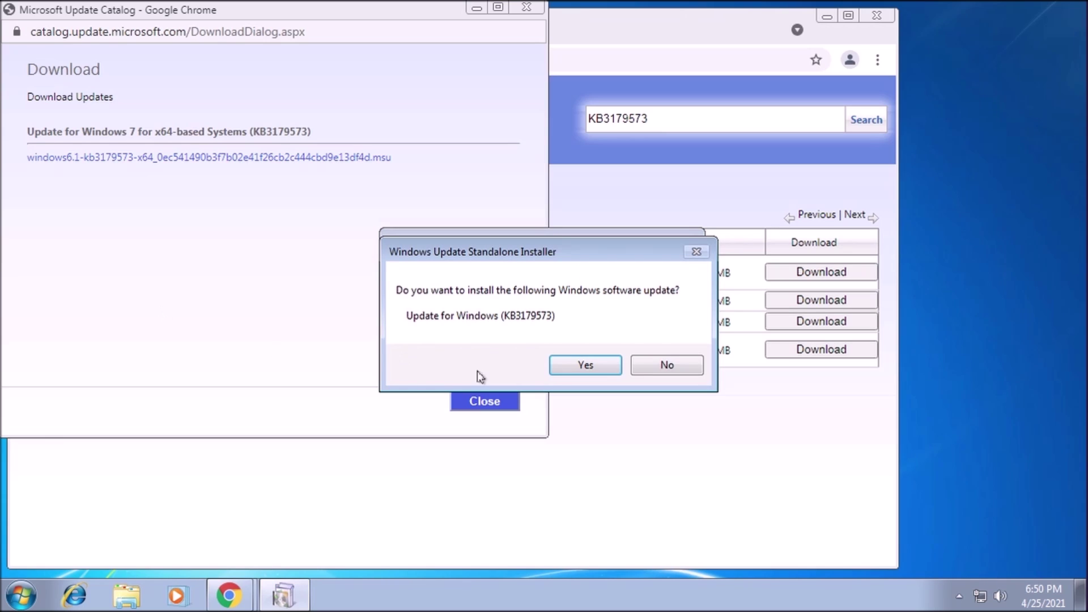
Confirm installing KB3179573, then restart the computer to configure the updates.
left_click(585, 368)
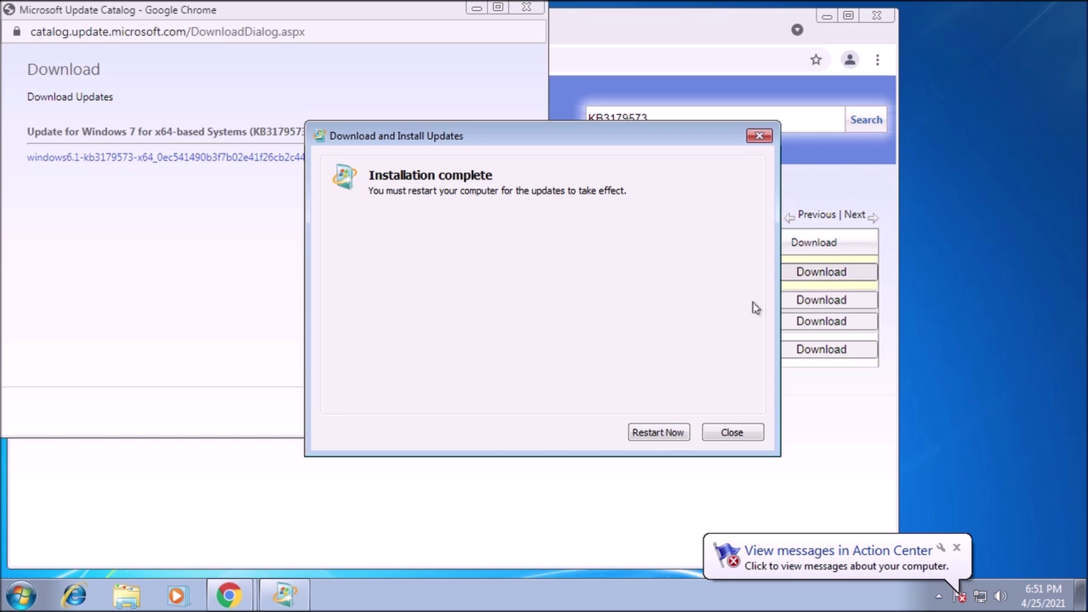
left_click(674, 432)
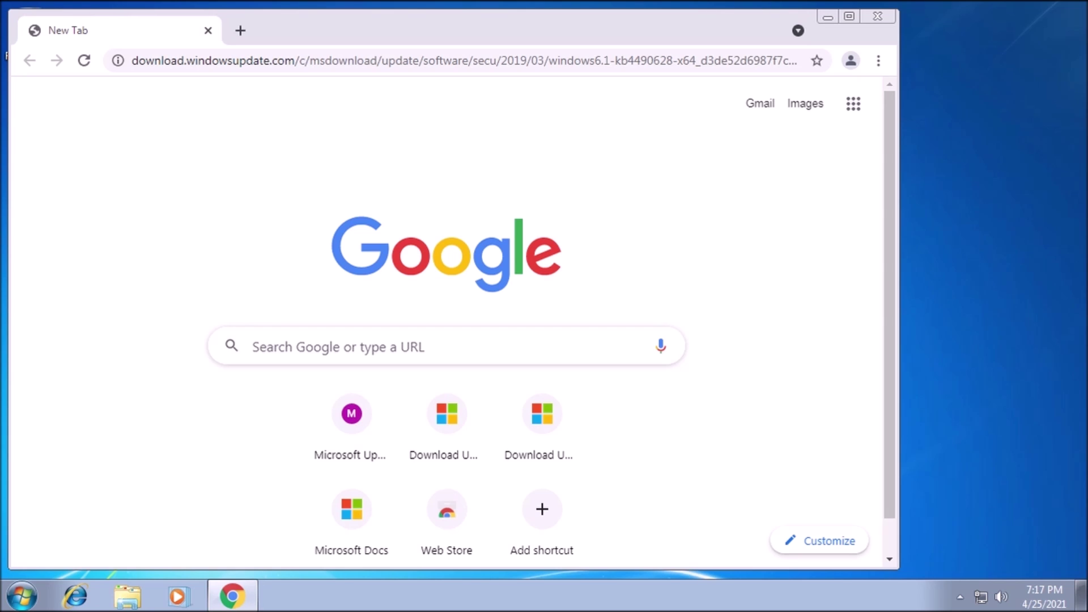
Load the KB4474419 download address in Chrome and open the downloaded .msu file.
left_click(396, 61)
right_click(396, 60)
left_click(459, 164)
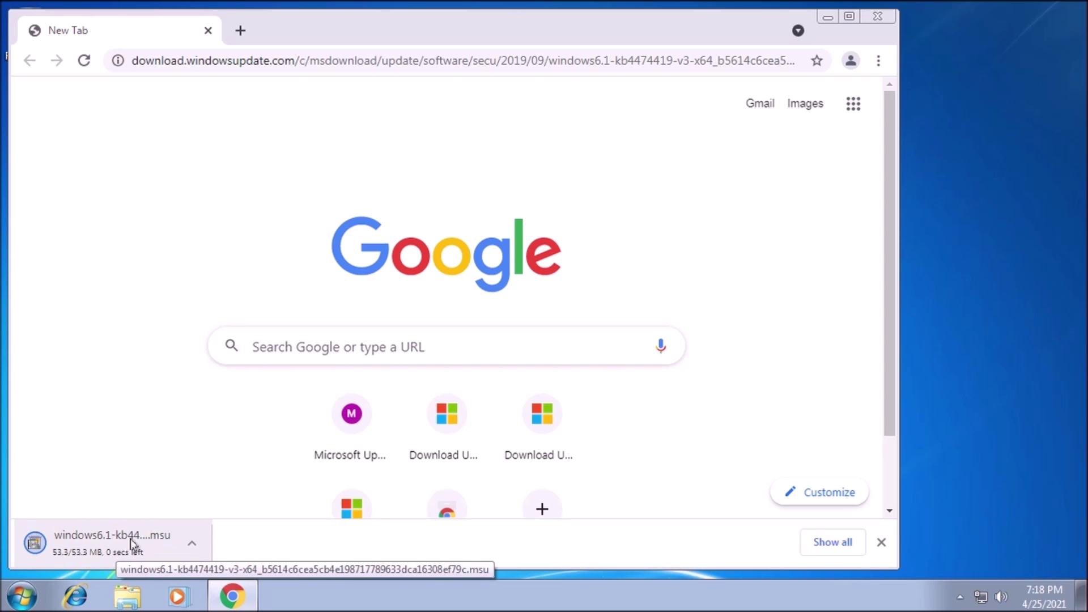
left_click(131, 544)
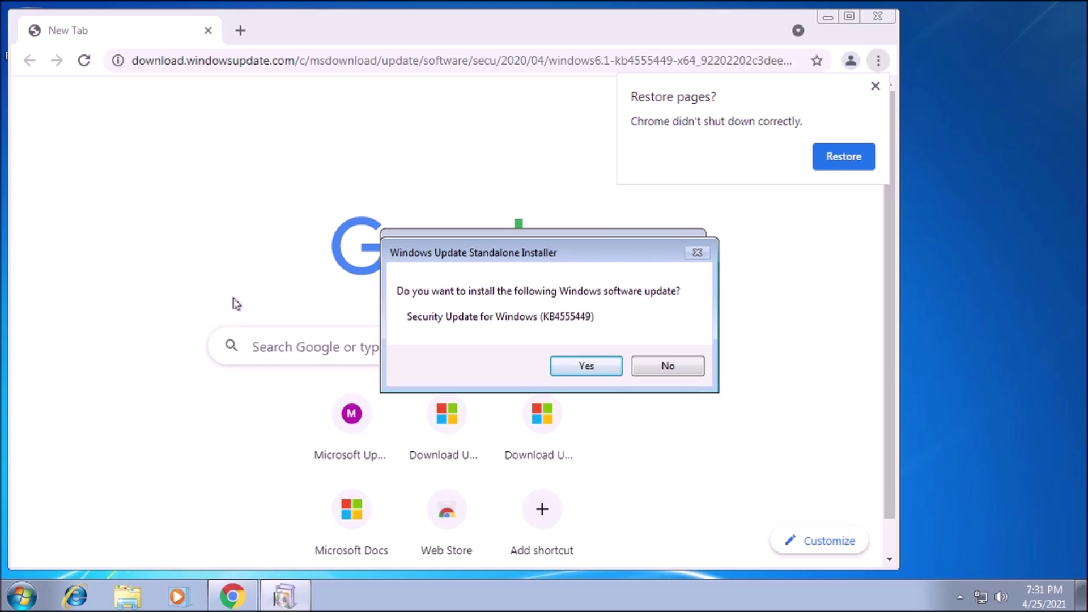
Confirm installing KB4555449, then search the Start menu for 'windows up'.
left_click(571, 366)
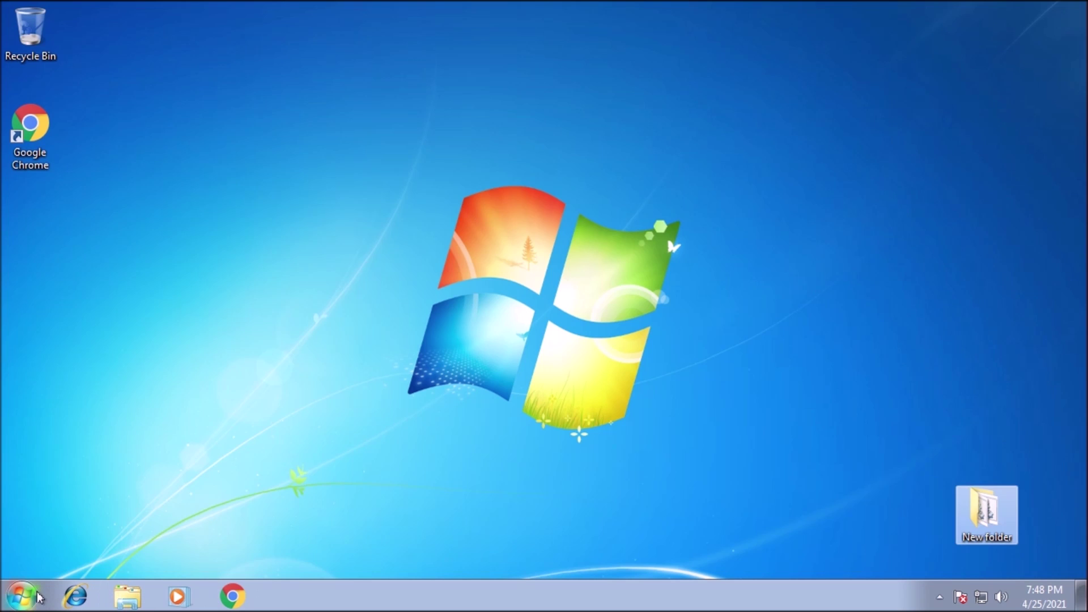
left_click(36, 595)
type("windows up")
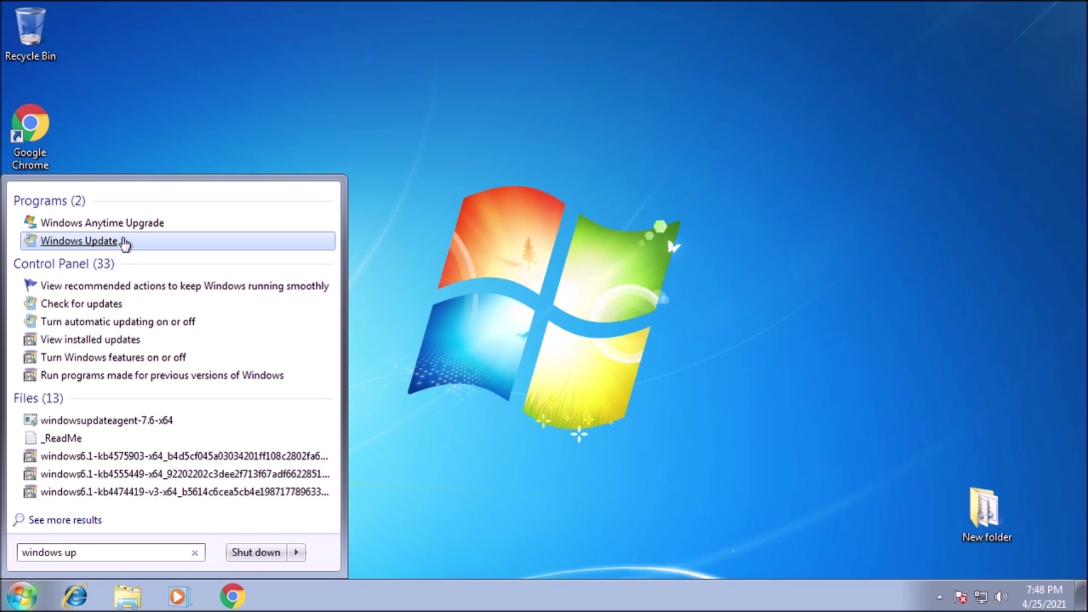
Open Windows Update from the search results and run Check for updates without error 80072EFE.
left_click(120, 240)
left_click(776, 232)
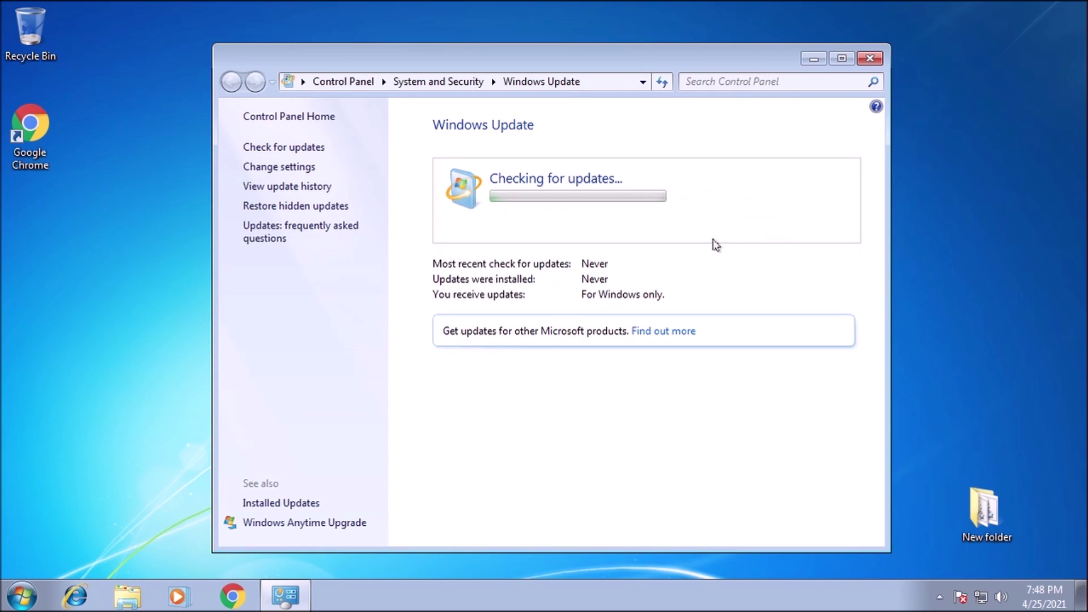